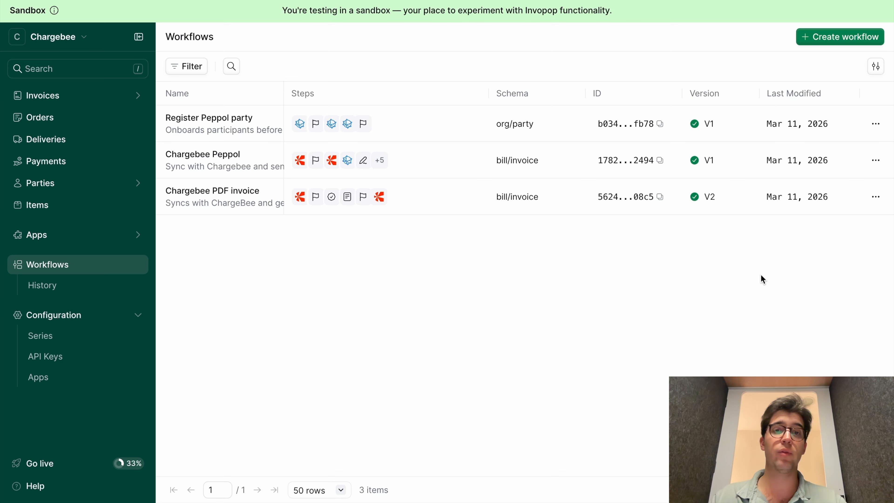
# Create a new workflow from the Chargebee DK E-invoicing template, found by searching the templates for "Charge".
pyautogui.click(813, 34)
pyautogui.click(749, 115)
pyautogui.write('Charge')
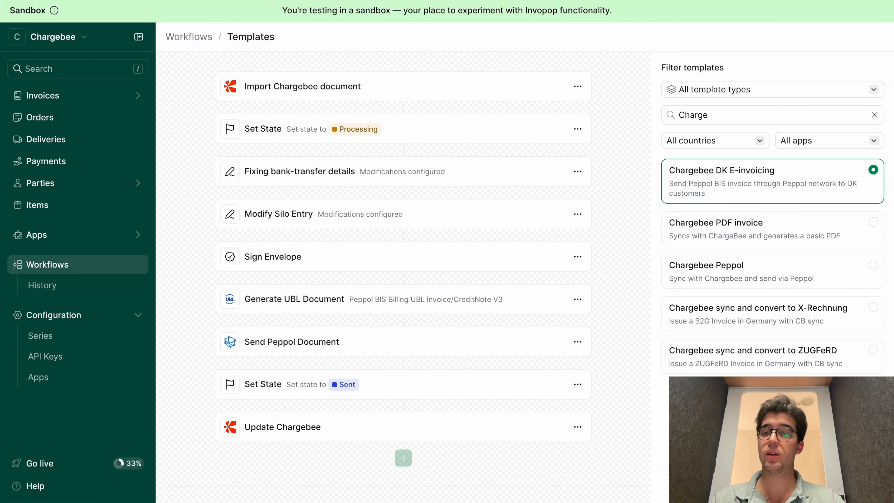
pyautogui.click(852, 487)
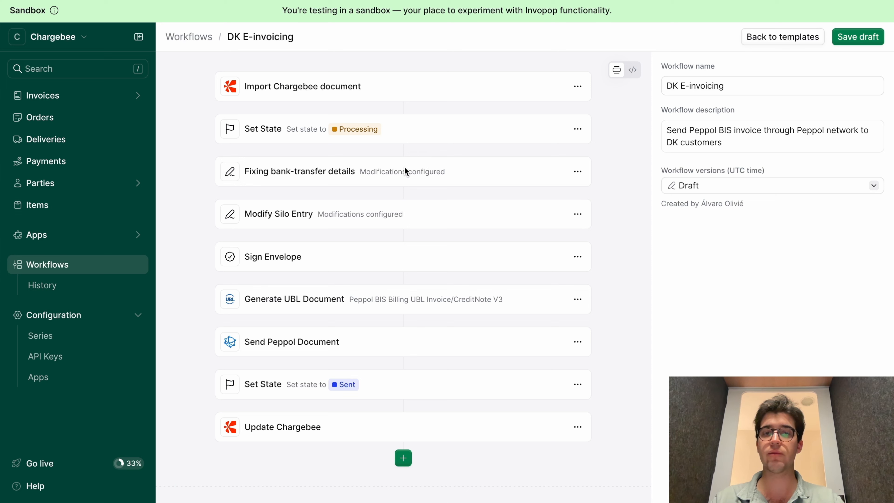
# Review the configuration of the Fixing bank-transfer details, Modify Silo Entry, Generate UBL Document and Send Peppol Document steps.
pyautogui.click(449, 174)
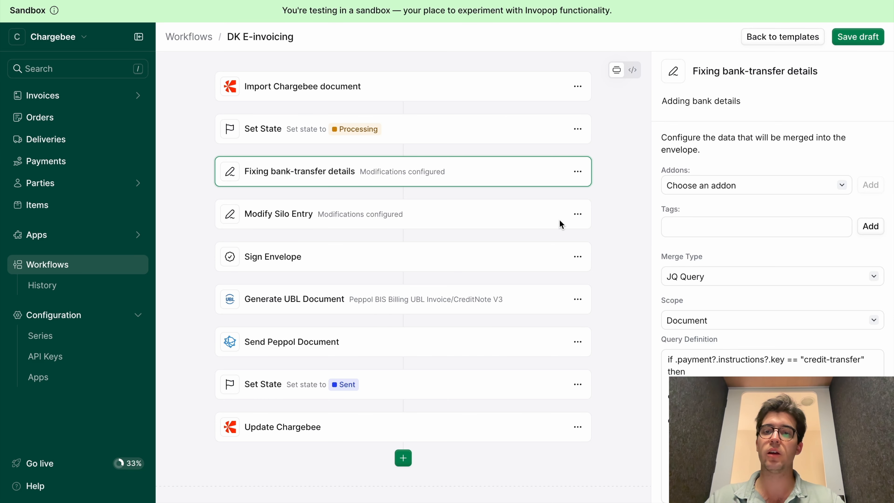
pyautogui.click(567, 223)
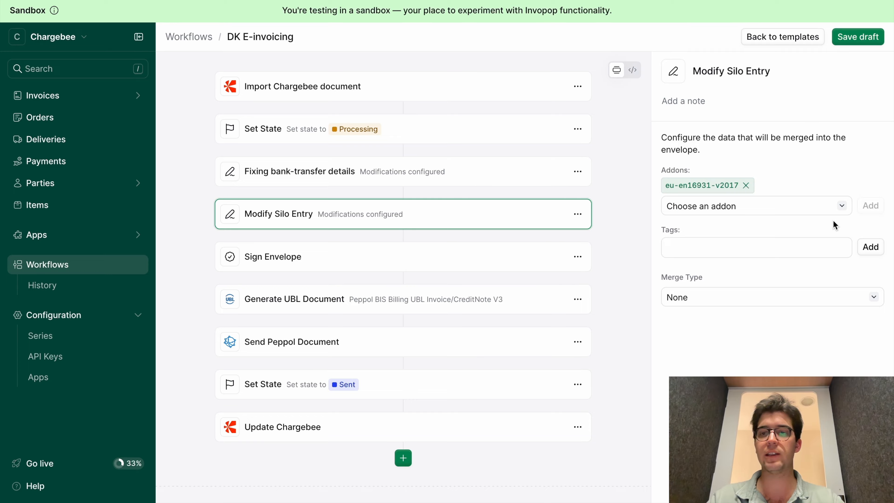
pyautogui.click(467, 311)
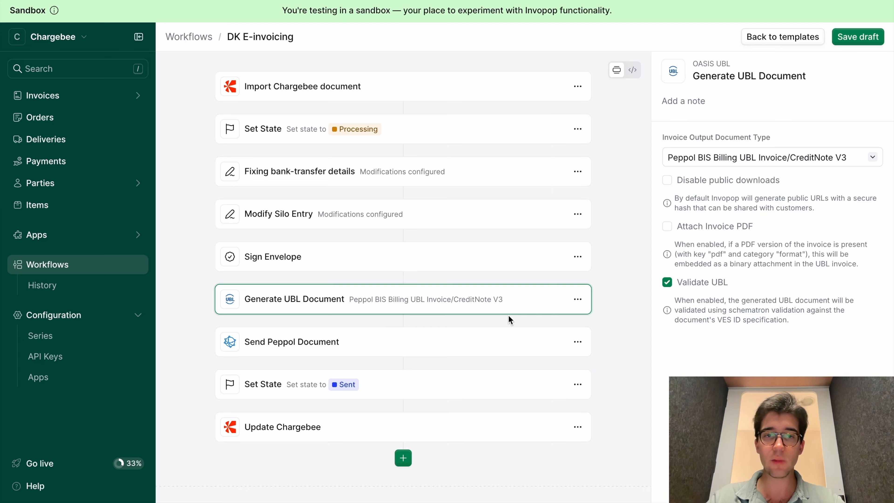
pyautogui.click(500, 342)
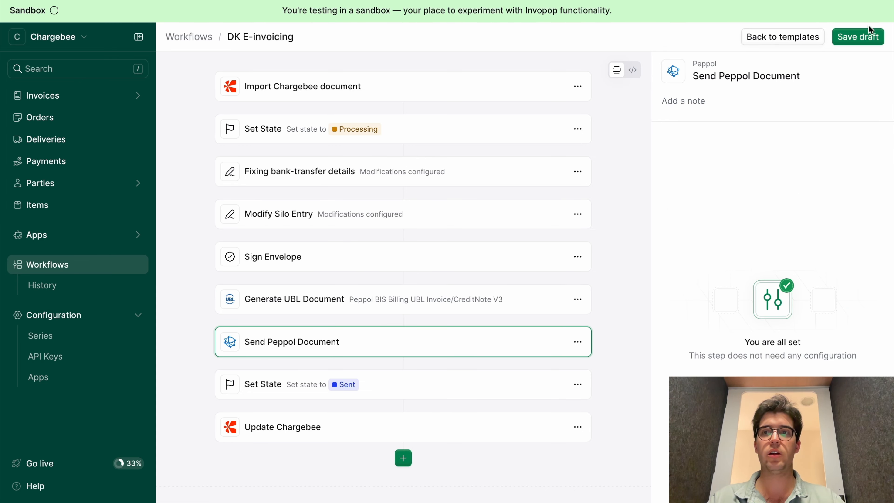
# Save the DK E-invoicing workflow draft, publish it and return to the workflow list.
pyautogui.click(868, 41)
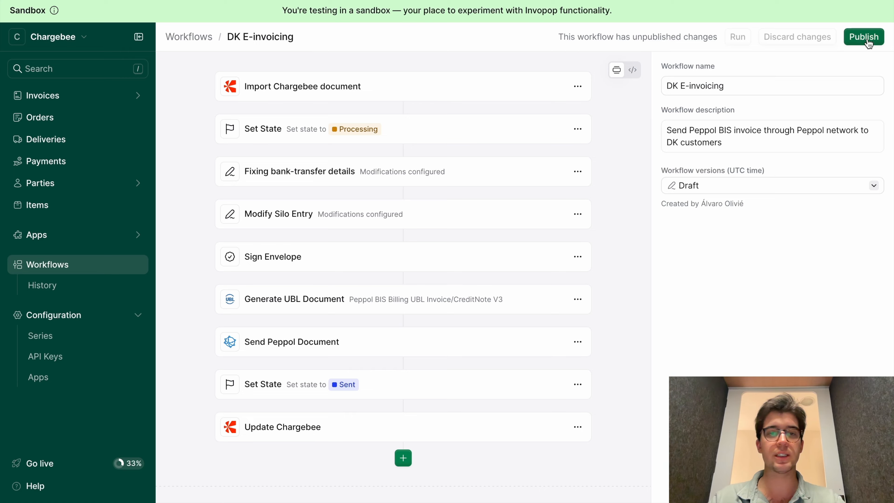
pyautogui.click(868, 41)
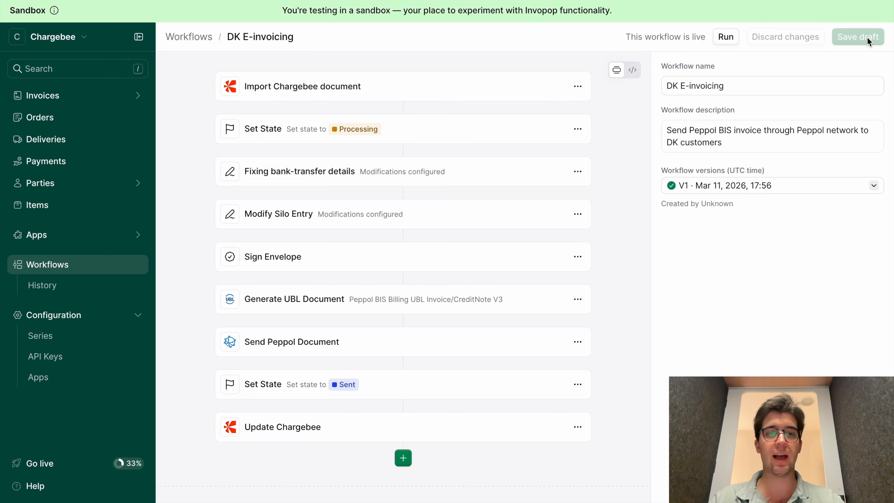
pyautogui.click(106, 265)
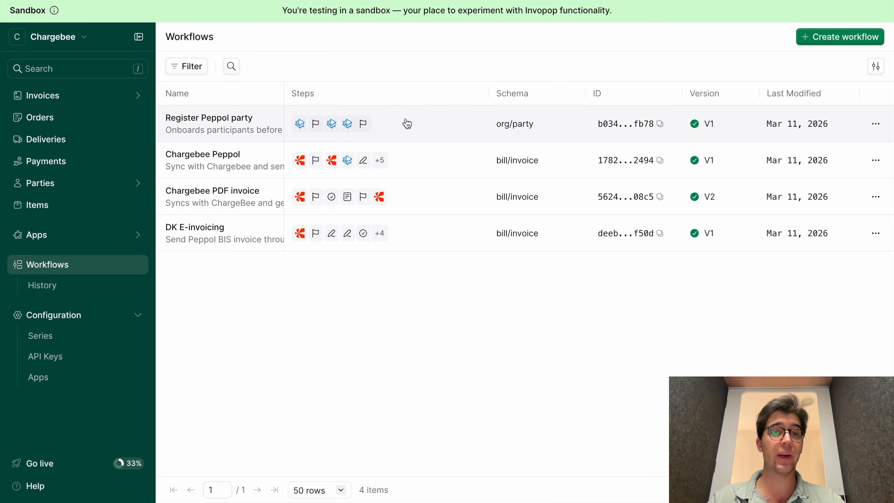
# Start another workflow from the Peppol register party template, searching the templates for "Register".
pyautogui.click(410, 132)
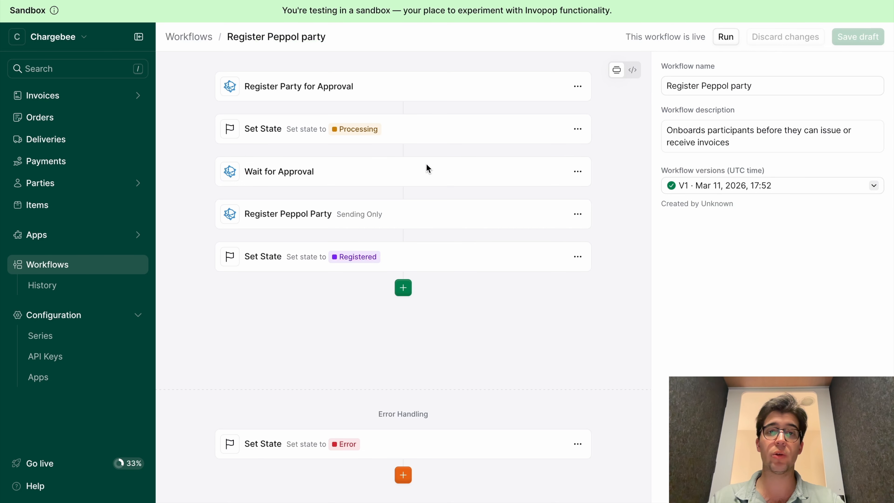
pyautogui.click(190, 36)
pyautogui.click(827, 39)
pyautogui.click(731, 115)
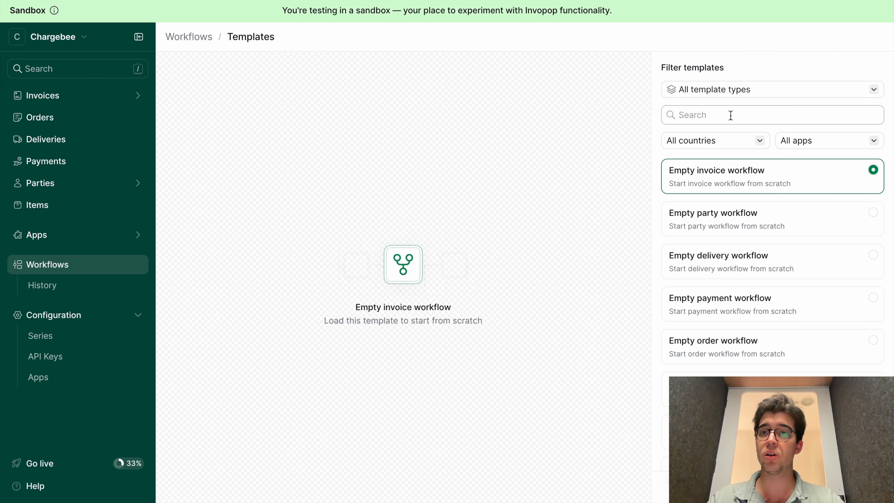
pyautogui.write('Register')
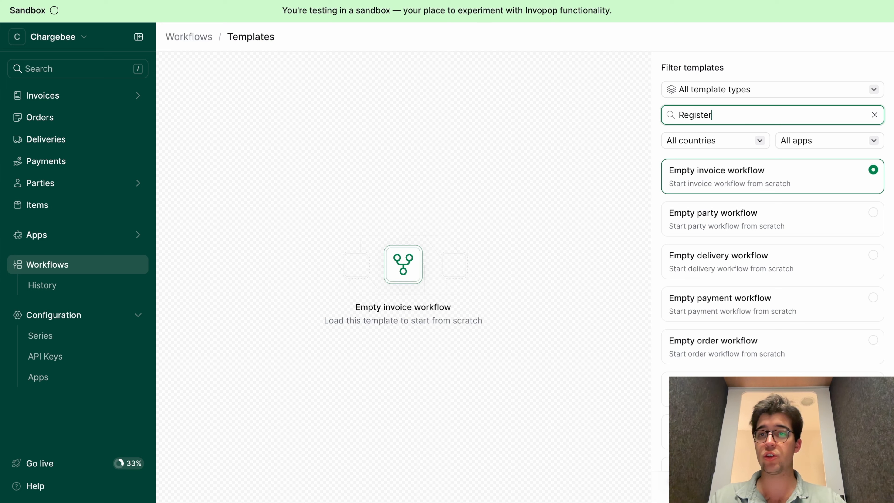
pyautogui.press('Return')
pyautogui.scroll(-6, 733, 259)
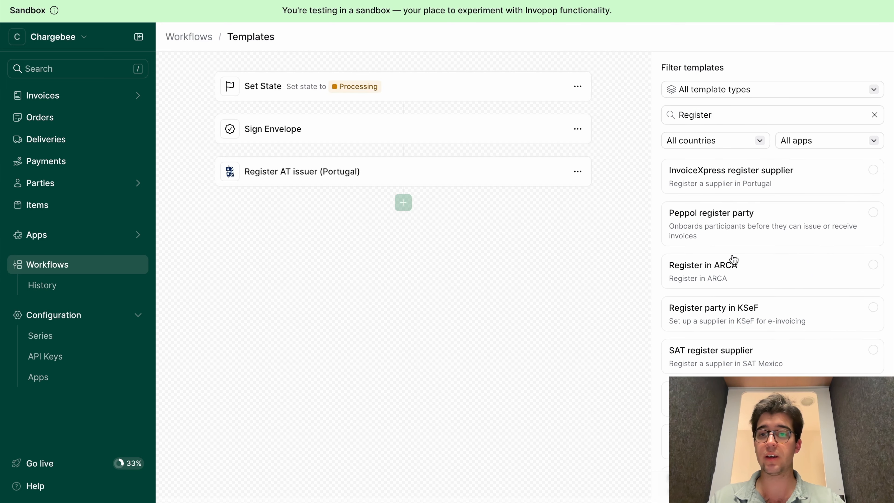
pyautogui.scroll(-6, 734, 260)
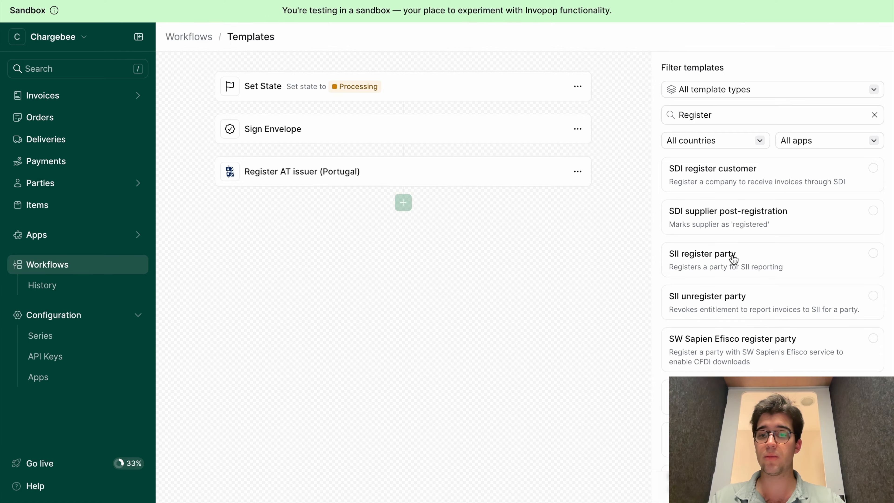
pyautogui.scroll(-5, 742, 294)
pyautogui.scroll(3, 744, 292)
pyautogui.scroll(9, 745, 292)
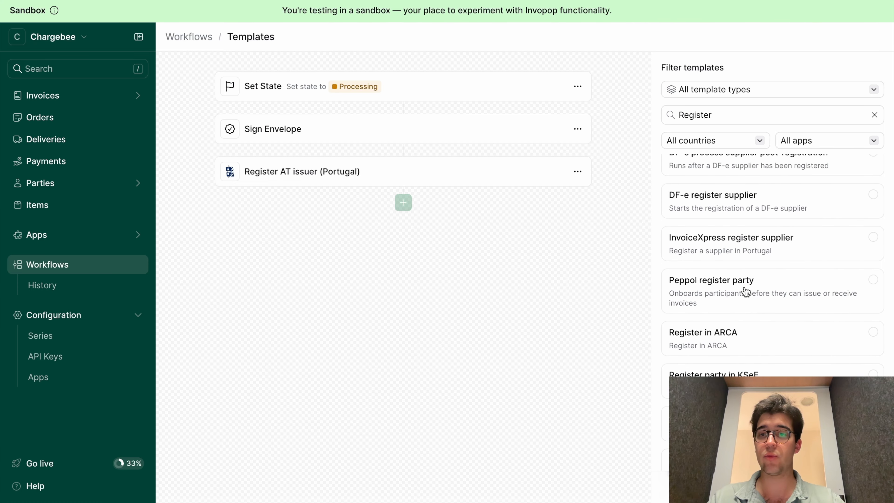
pyautogui.click(745, 292)
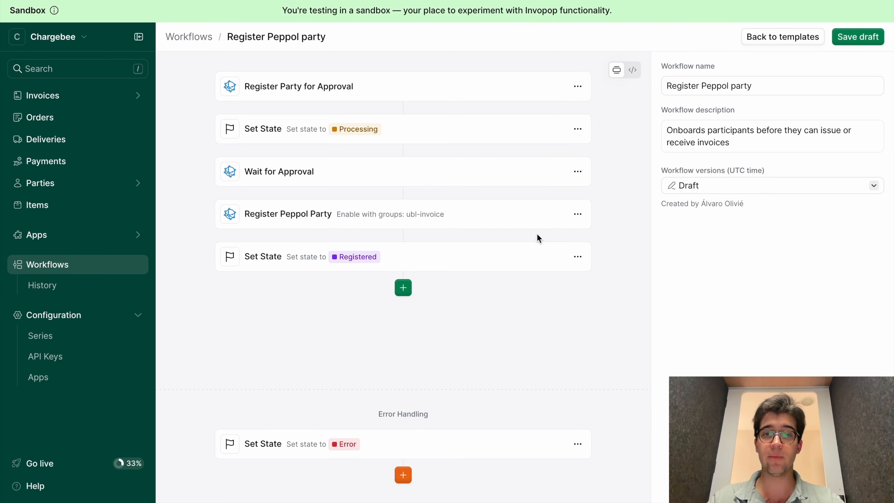
# Set the Register Peppol Party step's registration mode to Sending Only, and discard the unsaved workflow.
pyautogui.click(528, 213)
pyautogui.click(671, 216)
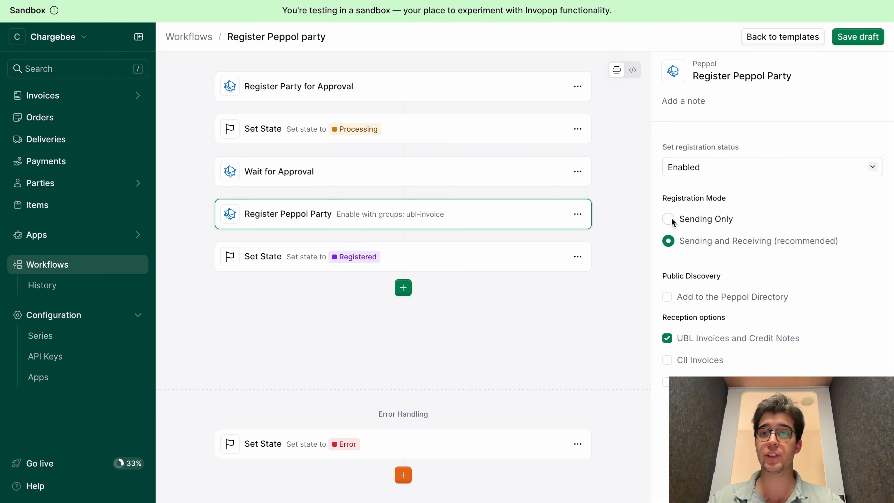
pyautogui.click(868, 42)
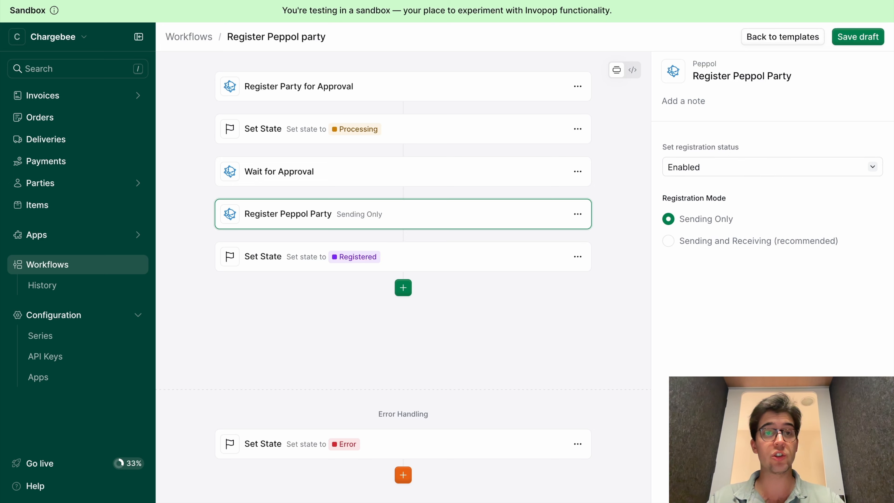
pyautogui.click(198, 38)
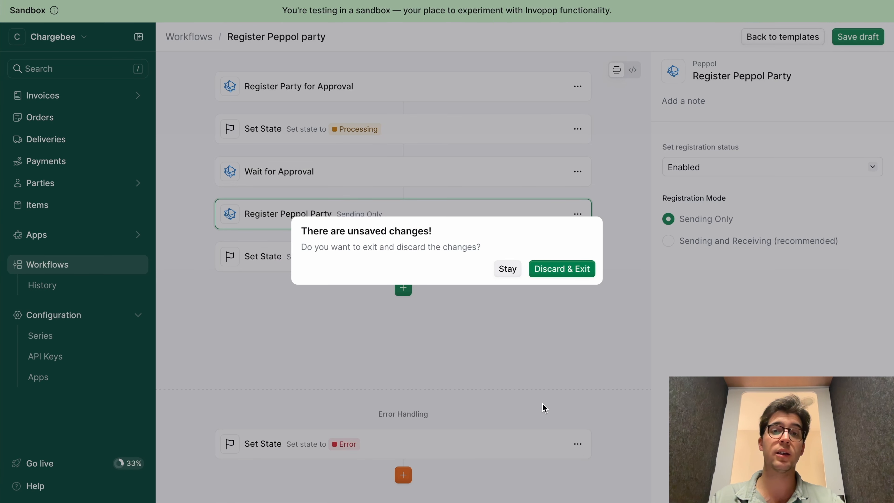
pyautogui.click(558, 271)
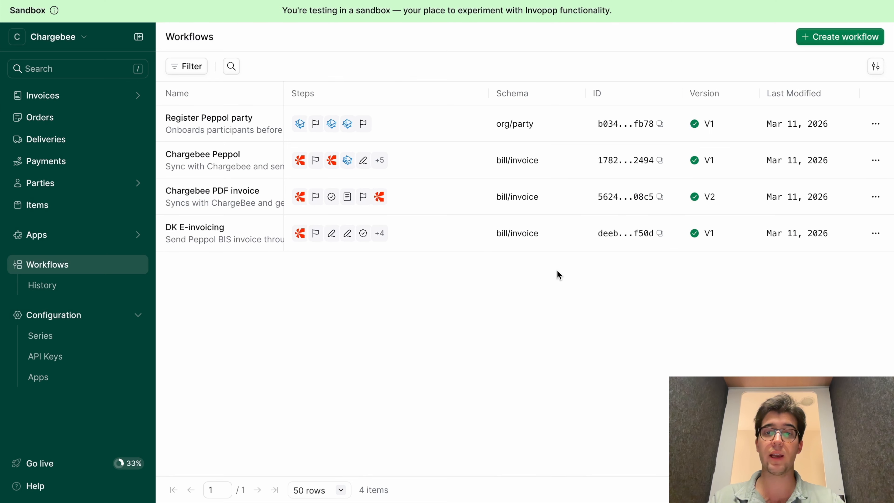
# View the existing Register Peppol party workflow and open the Invopop supplier record.
pyautogui.click(449, 126)
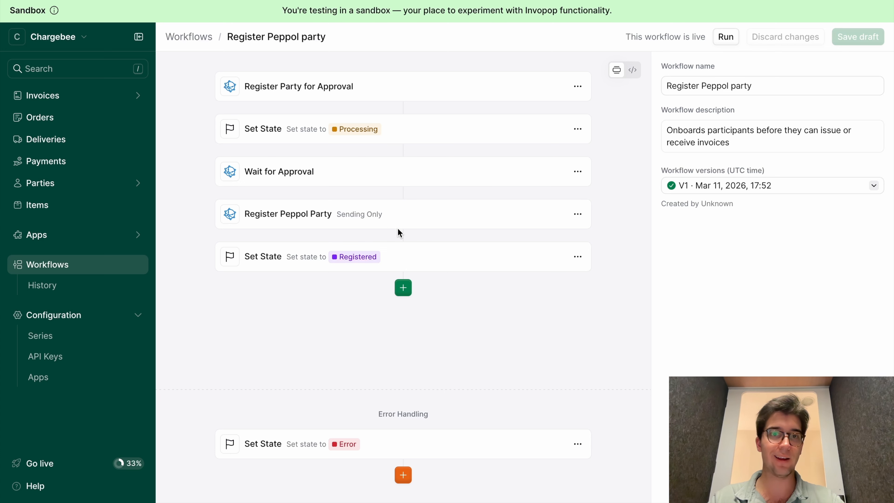
pyautogui.click(121, 189)
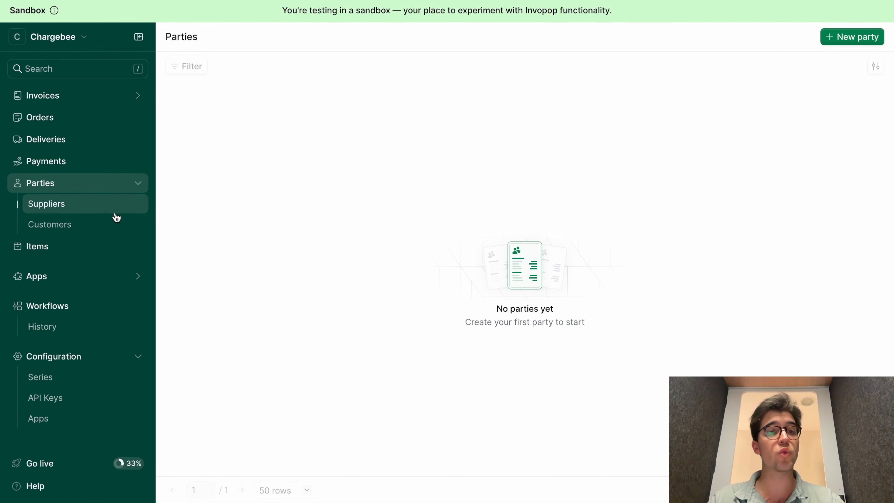
pyautogui.click(111, 210)
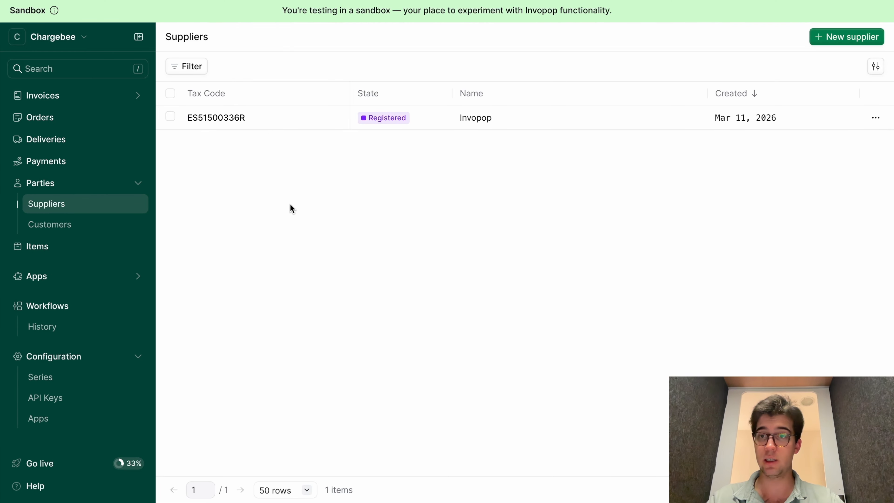
pyautogui.click(266, 124)
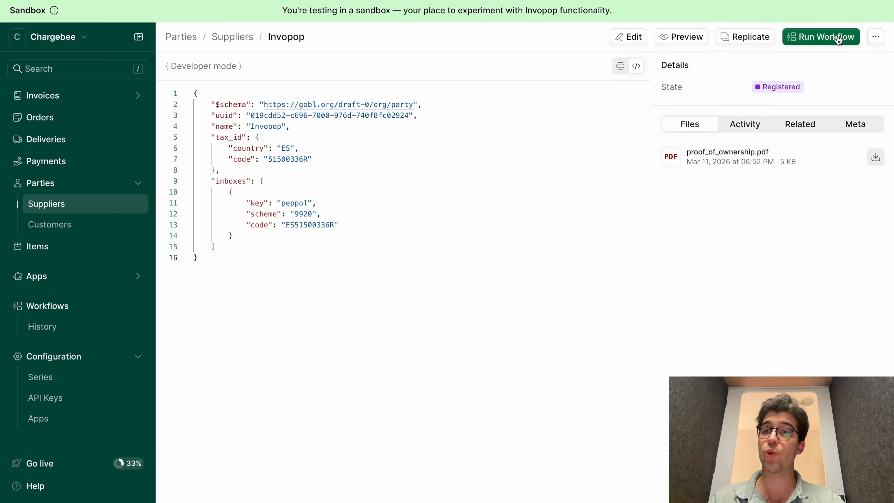
# Examine the Invopop supplier's metadata, including the state and notes of its Peppol approval.
pyautogui.click(859, 127)
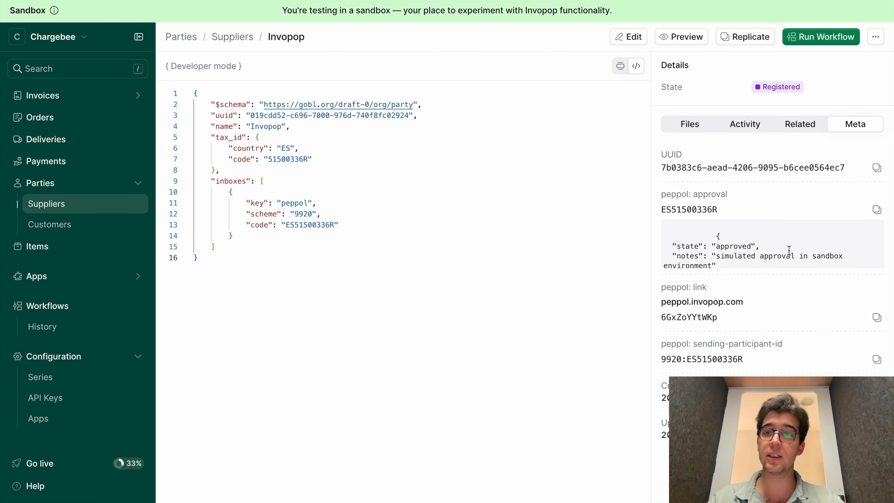
pyautogui.scroll(-2, 759, 262)
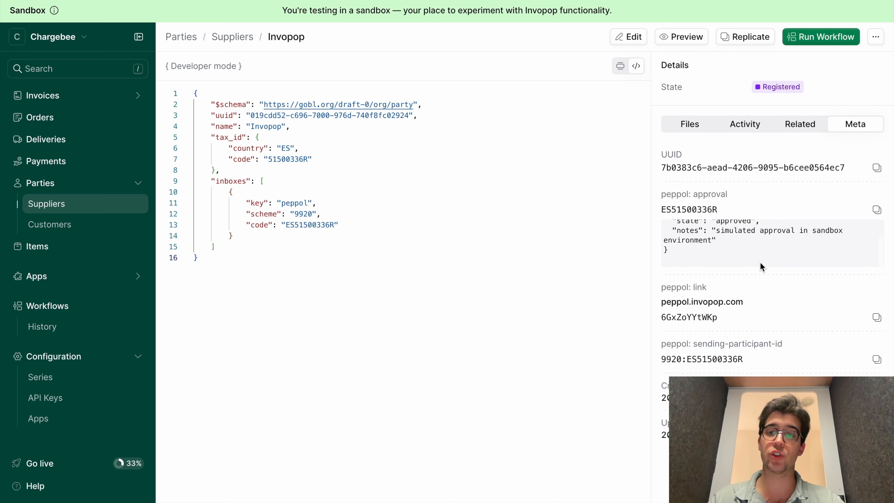
pyautogui.scroll(1, 760, 262)
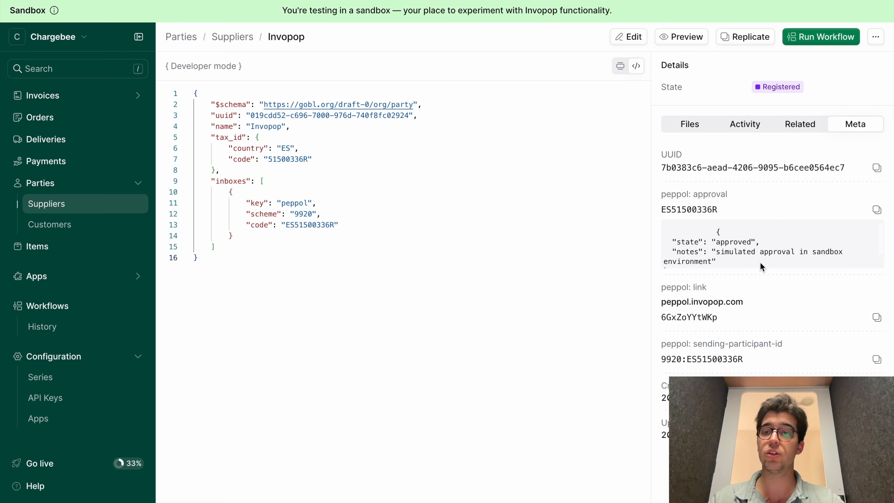
pyautogui.scroll(-1, 760, 261)
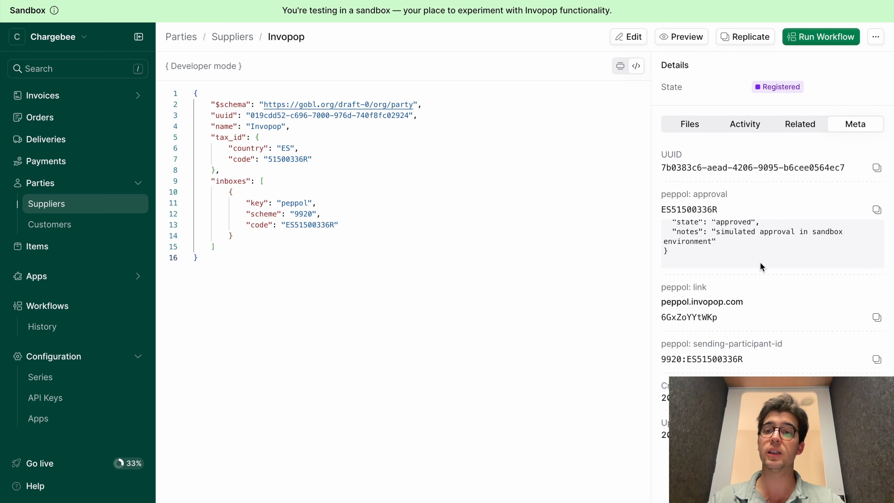
pyautogui.scroll(1, 760, 262)
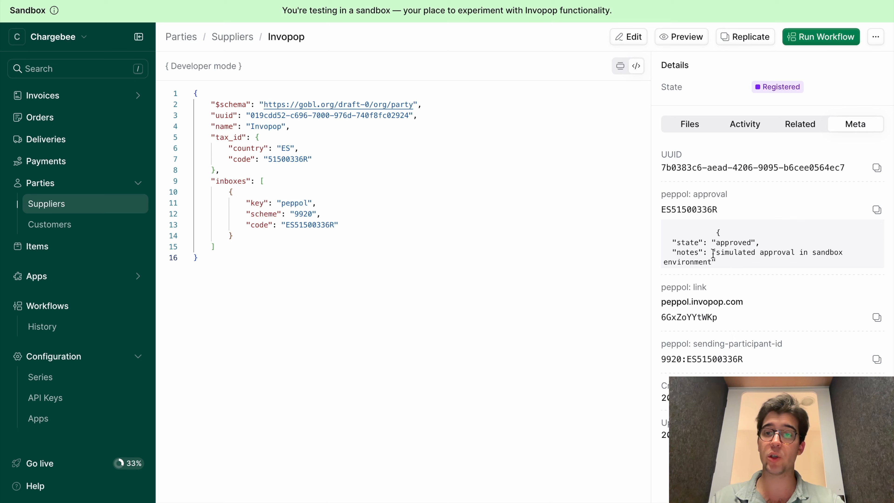
pyautogui.moveTo(710, 253); pyautogui.dragTo(735, 265)
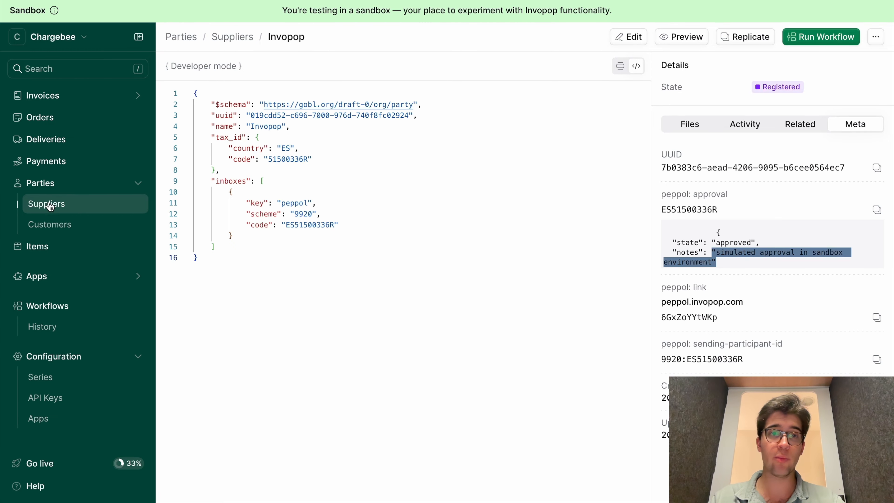
# Set the enabled Chargebee app's workflow to DK E-invoicing and save its configuration.
pyautogui.click(69, 305)
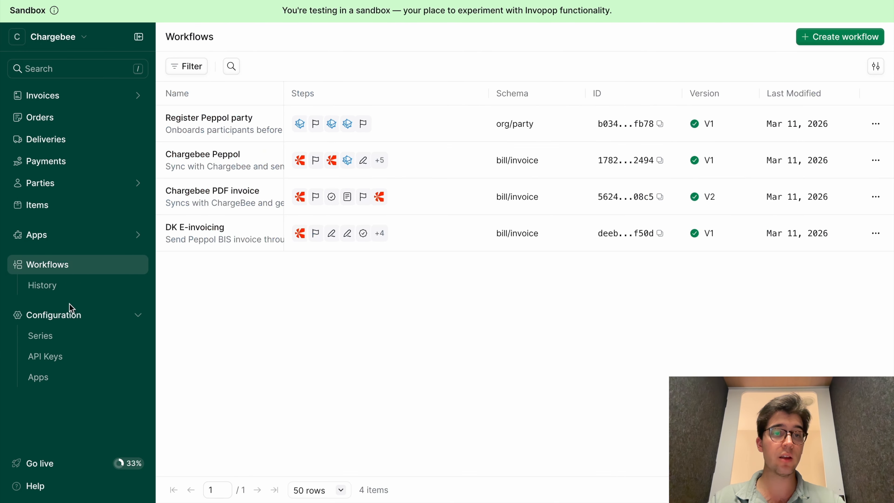
pyautogui.click(62, 380)
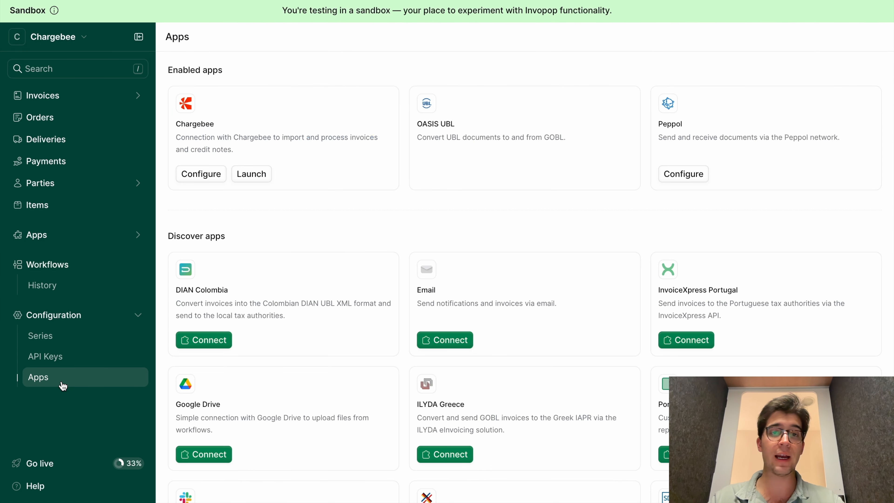
pyautogui.click(186, 174)
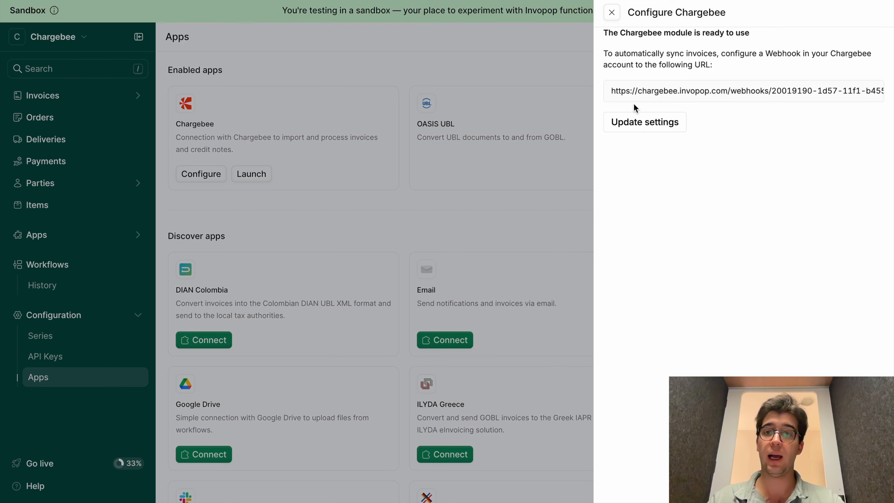
pyautogui.click(635, 133)
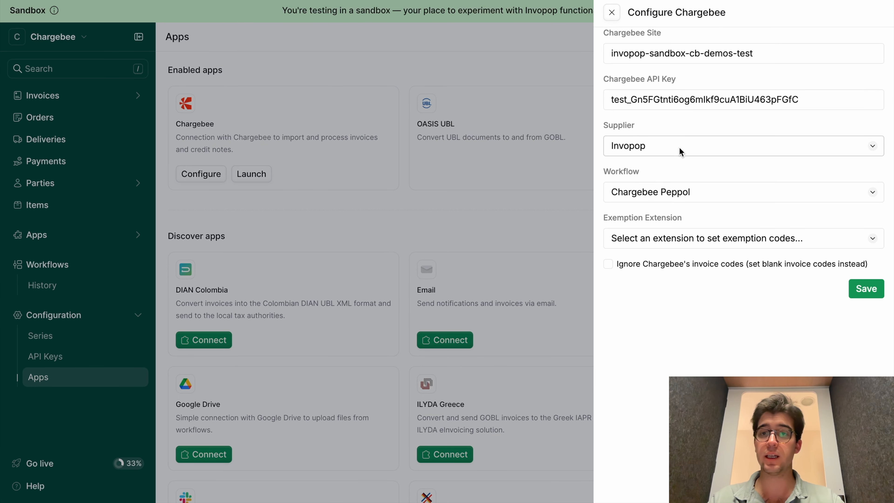
pyautogui.click(731, 196)
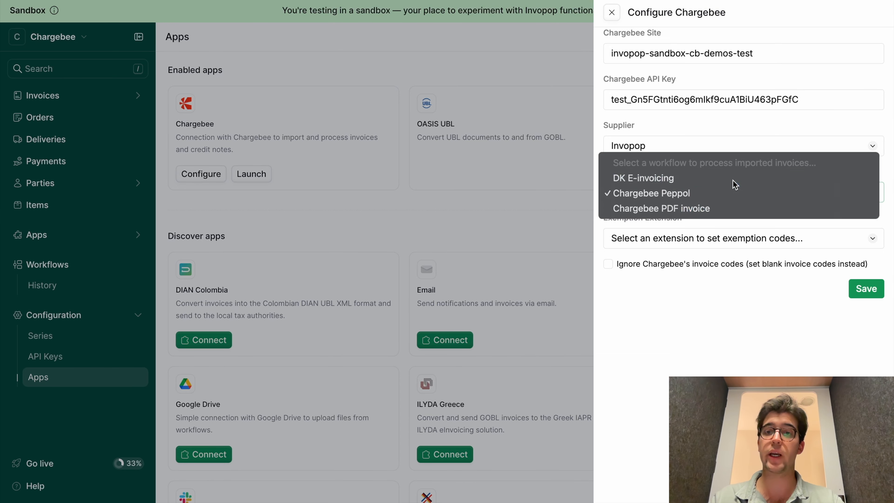
pyautogui.click(733, 180)
pyautogui.click(866, 289)
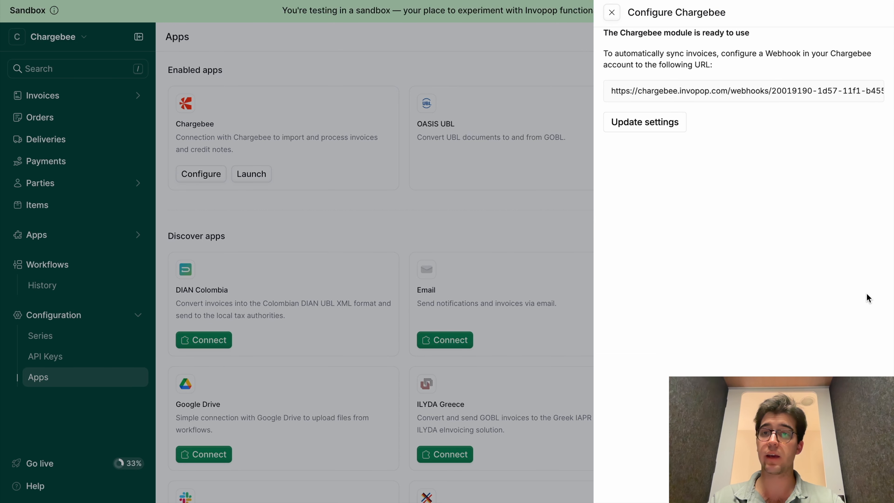
pyautogui.click(612, 13)
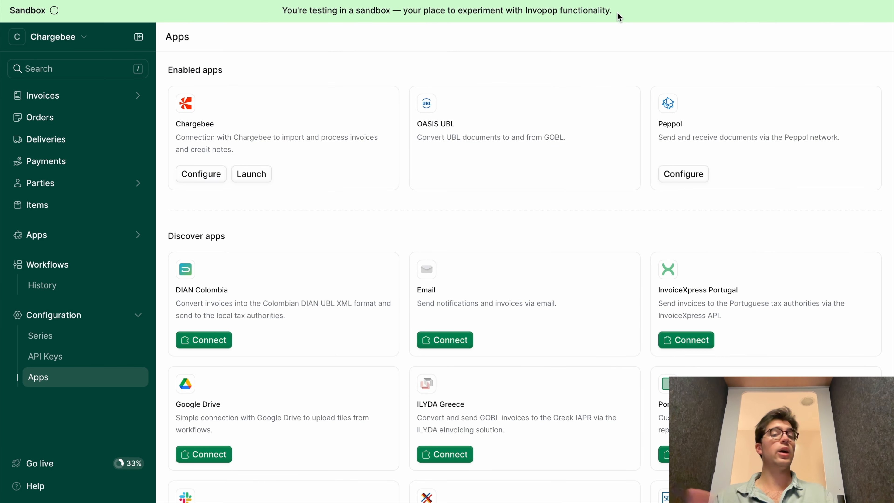